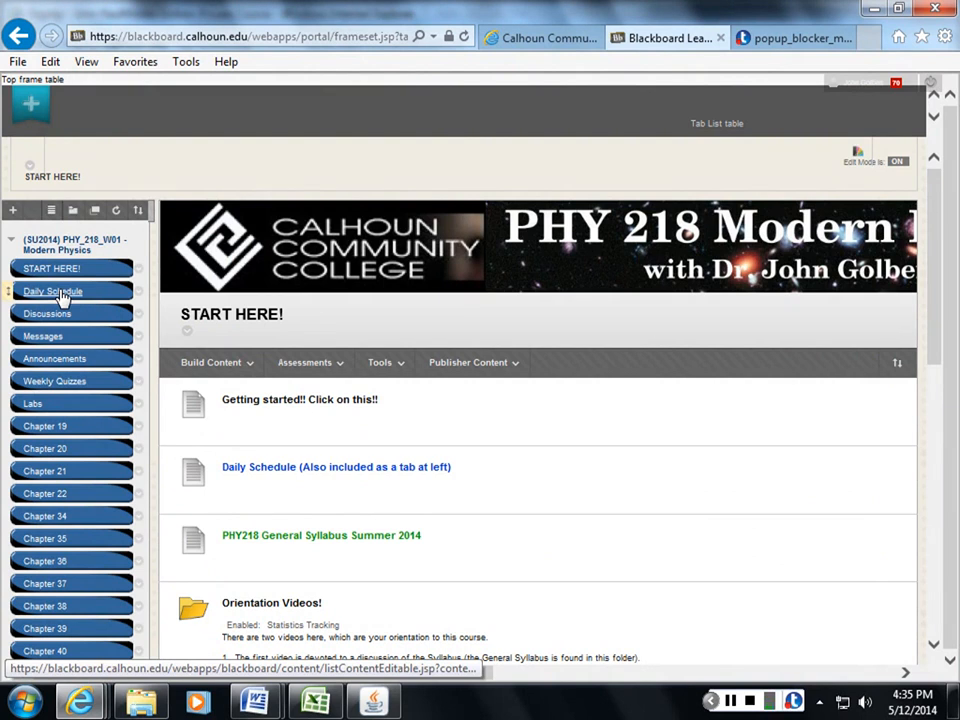
Step: View the course Daily Schedule of chapters, quizzes, labs and exams
{"action": "left_click", "coordinate": [62, 292]}
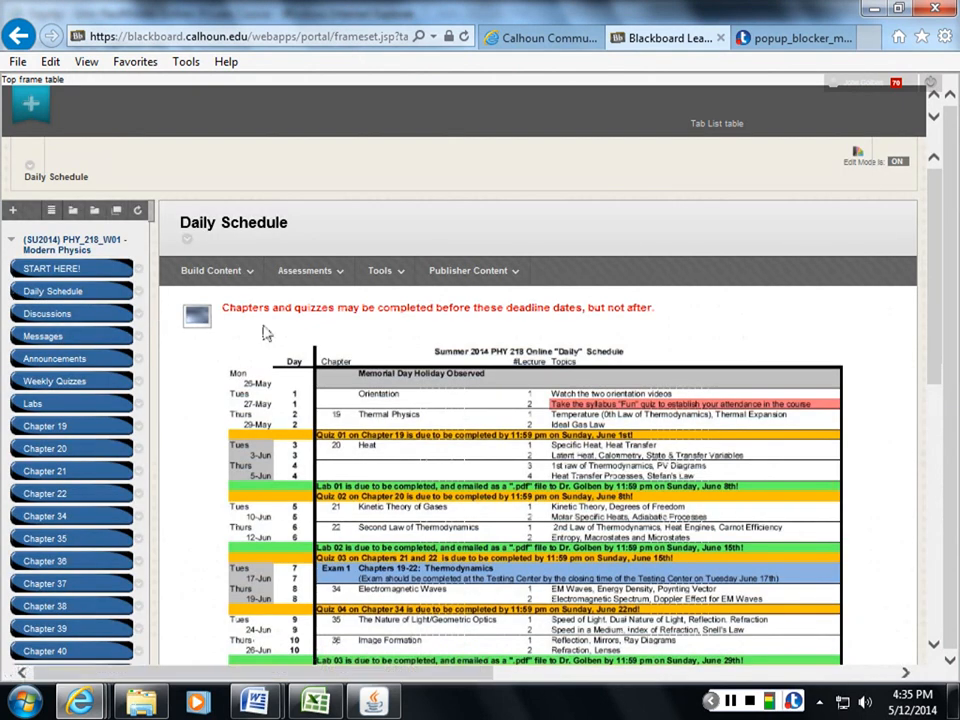
{"action": "left_click_drag", "start_coordinate": [945, 250], "coordinate": [938, 330]}
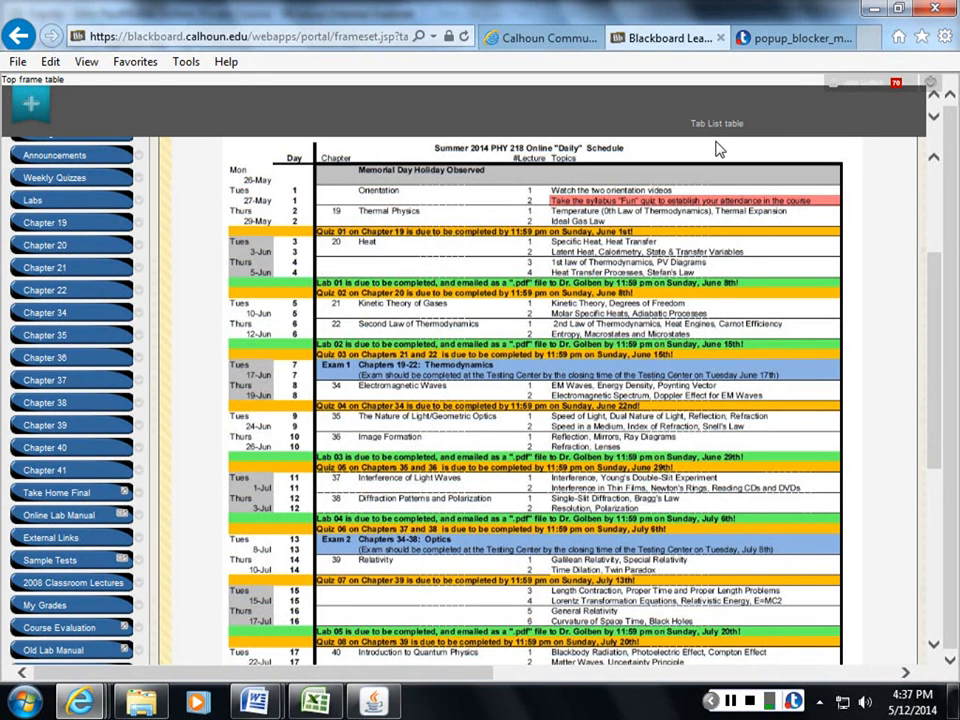
Step: Go into the Chapter 19 area and its Chapter 19 Problem Set folder
{"action": "left_click", "coordinate": [57, 226]}
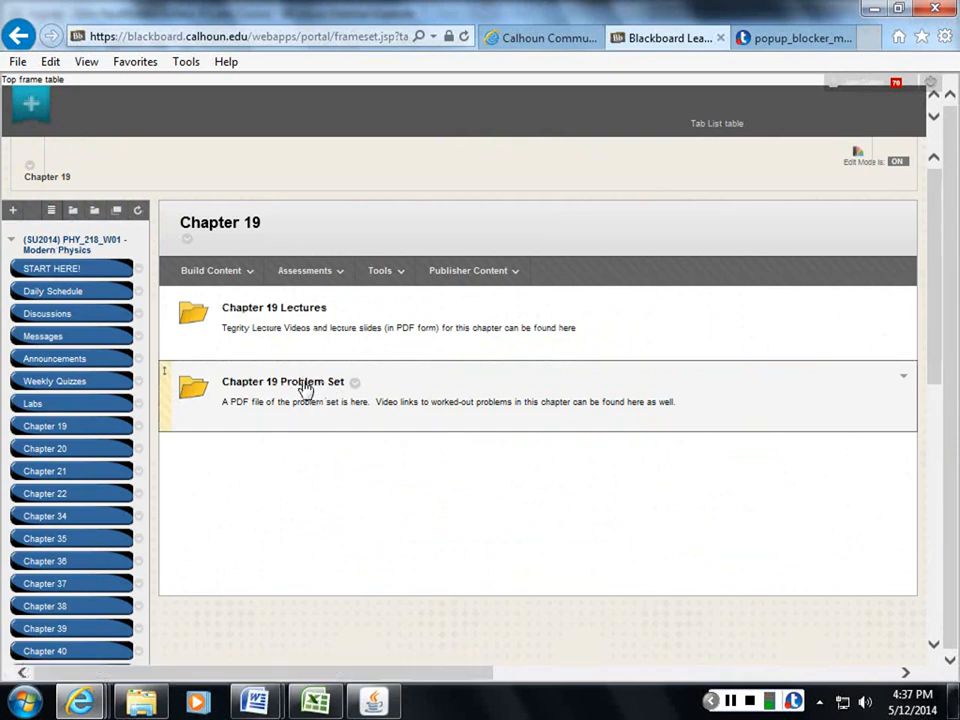
{"action": "left_click", "coordinate": [306, 387]}
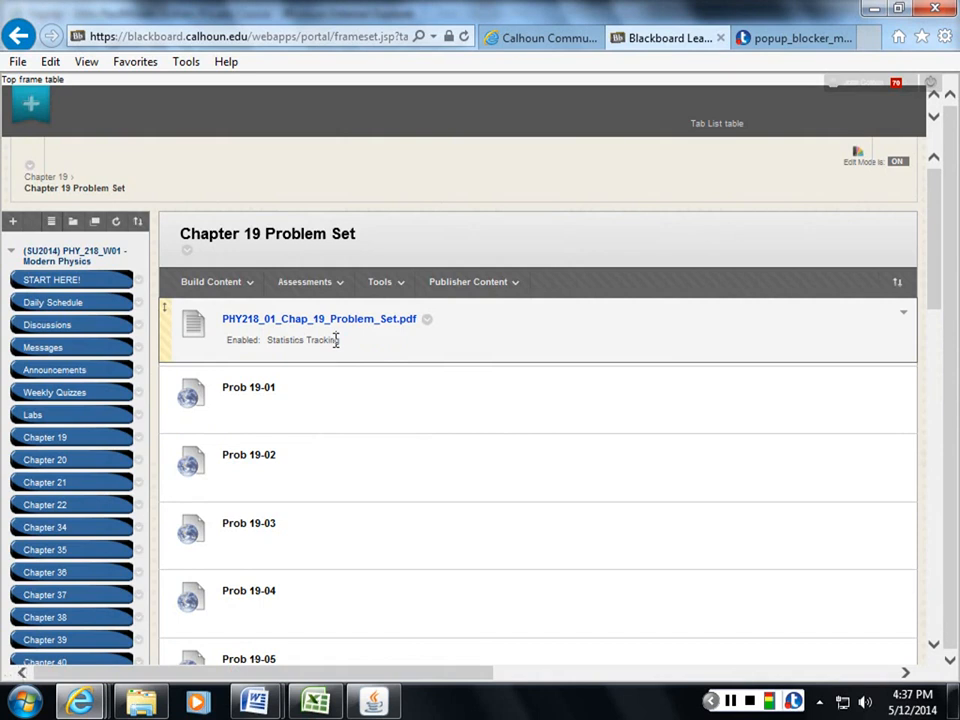
Step: Read the PHY218_01_Chap_19_Problem_Set.pdf in a new tab, then close it
{"action": "left_click", "coordinate": [345, 319]}
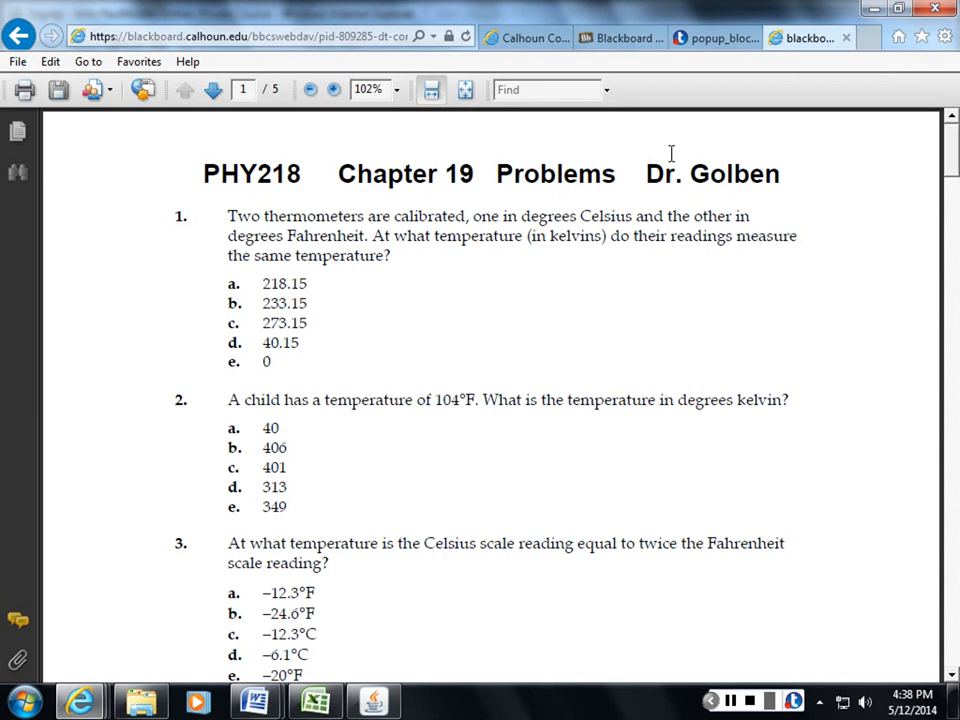
{"action": "left_click", "coordinate": [848, 40]}
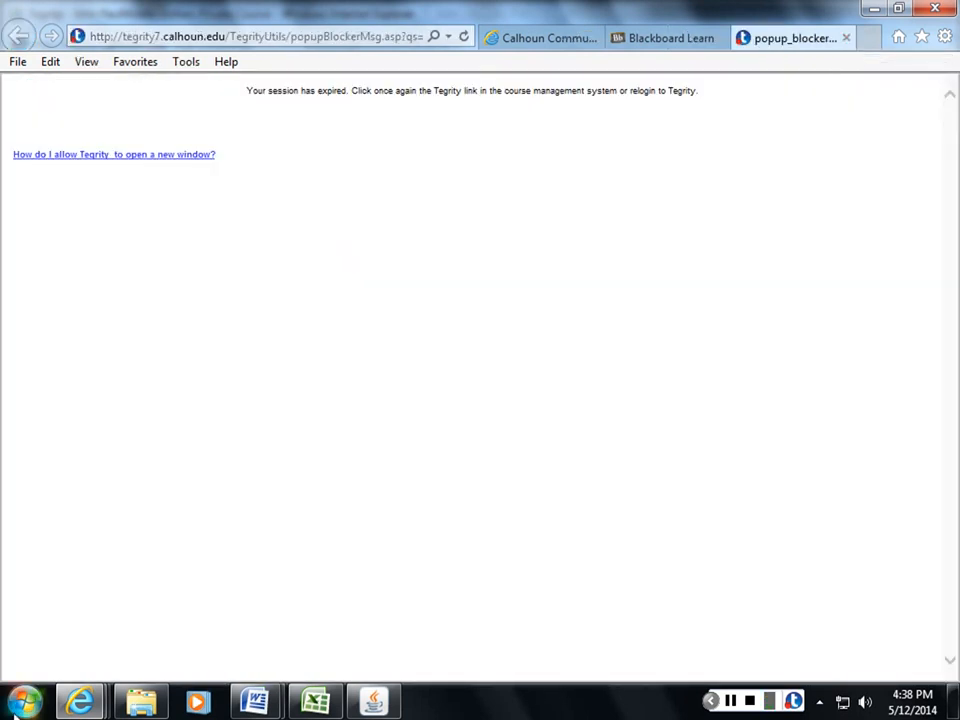
{"action": "mouse_move", "coordinate": [80, 702]}
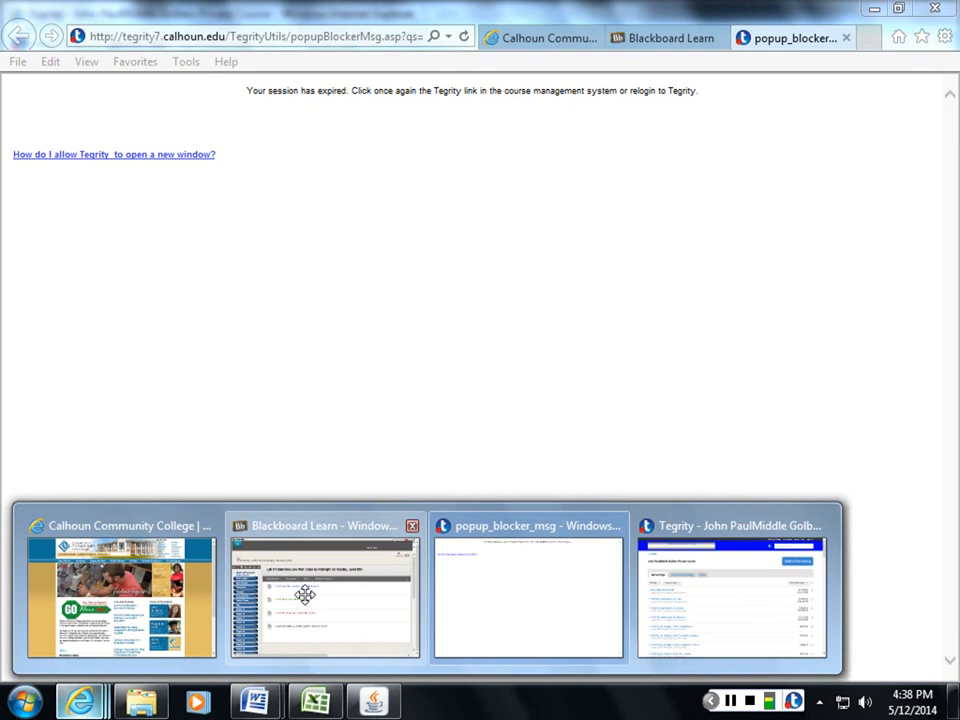
Step: Back in the Chapter 19 Problem Set, launch the Prob 19-01 Educreations worked-solution video
{"action": "left_click", "coordinate": [305, 595]}
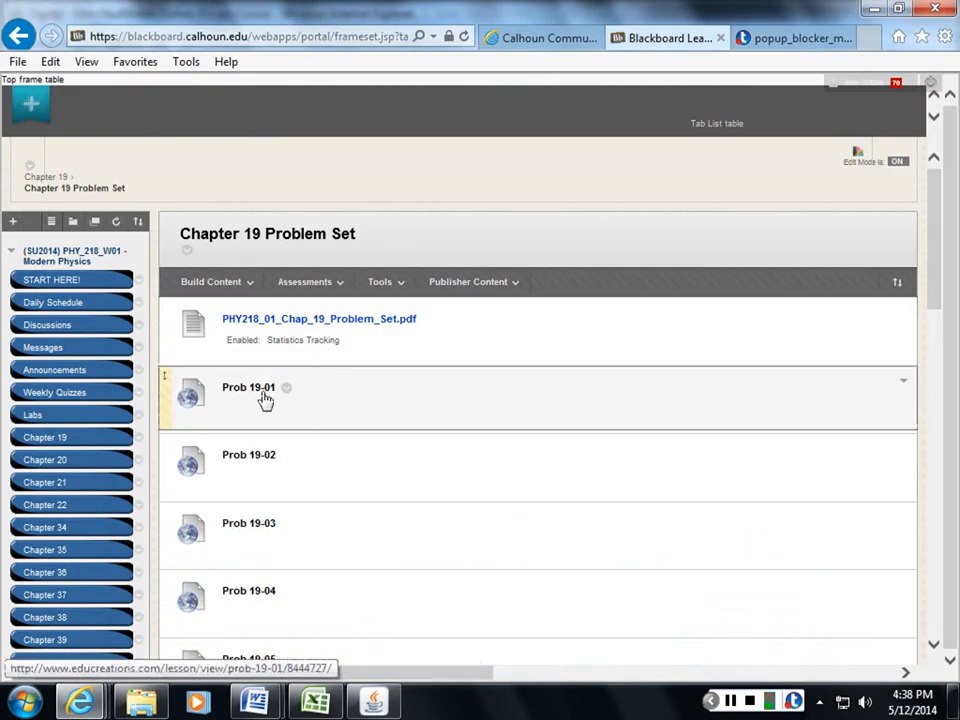
{"action": "left_click", "coordinate": [268, 396]}
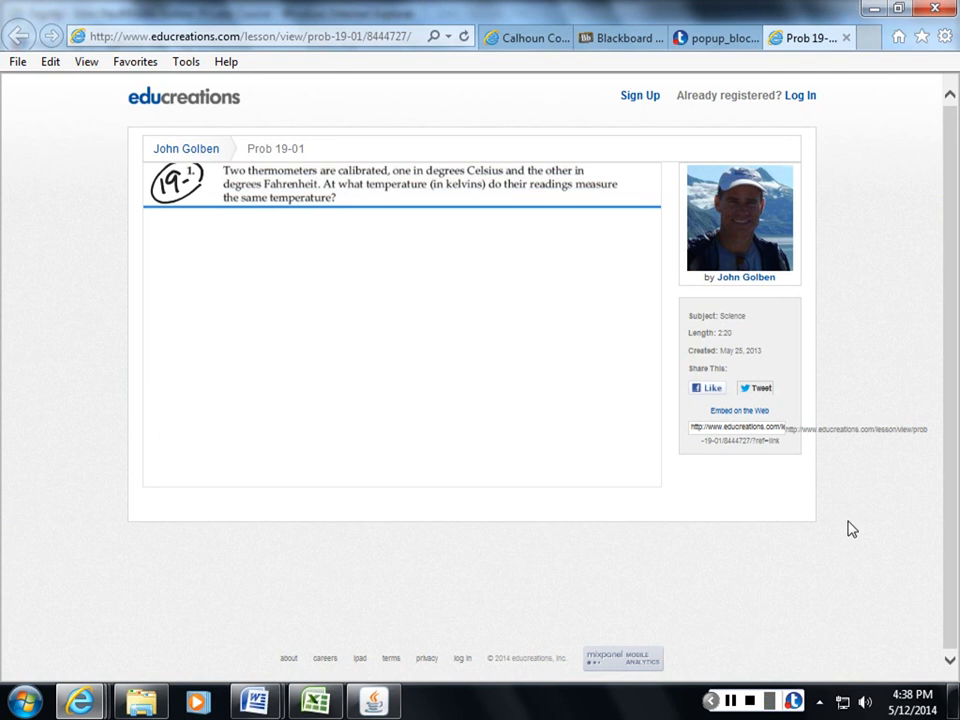
Step: Seek ahead through the Prob 19-01 lesson to its boxed 233.15 K answer, then return to Blackboard
{"action": "left_click", "coordinate": [372, 447]}
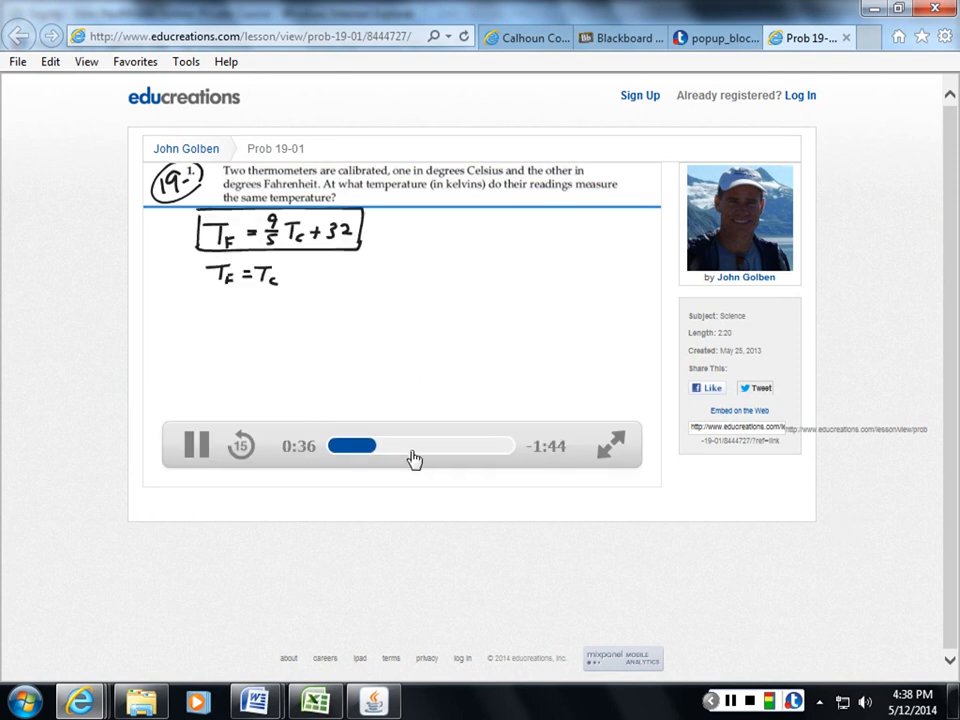
{"action": "left_click", "coordinate": [414, 450]}
{"action": "left_click", "coordinate": [475, 450]}
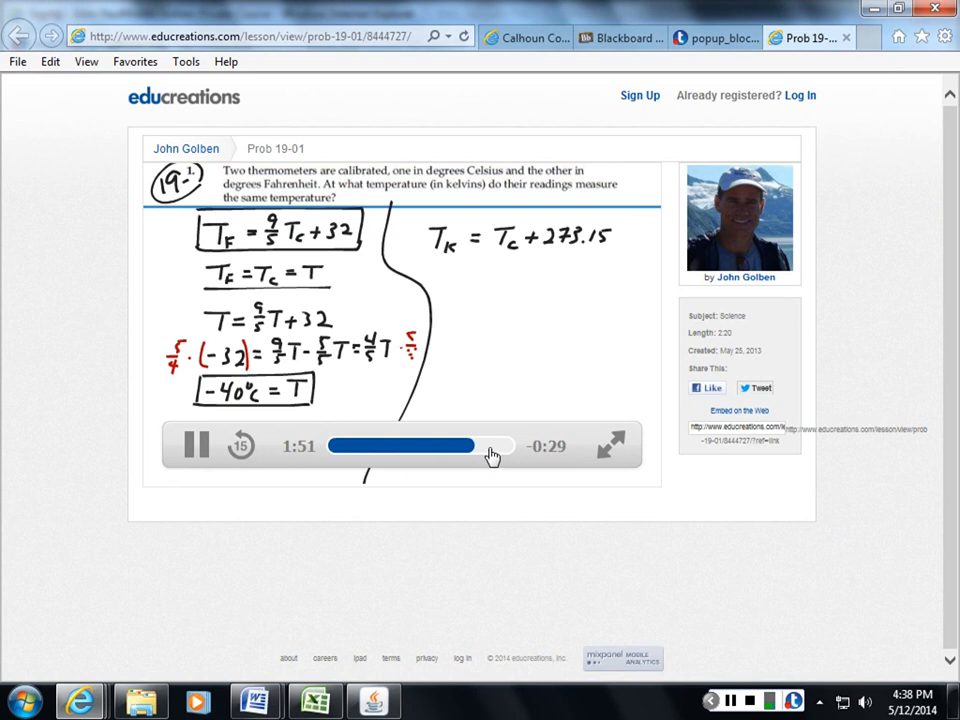
{"action": "left_click", "coordinate": [497, 446]}
{"action": "left_click", "coordinate": [507, 447]}
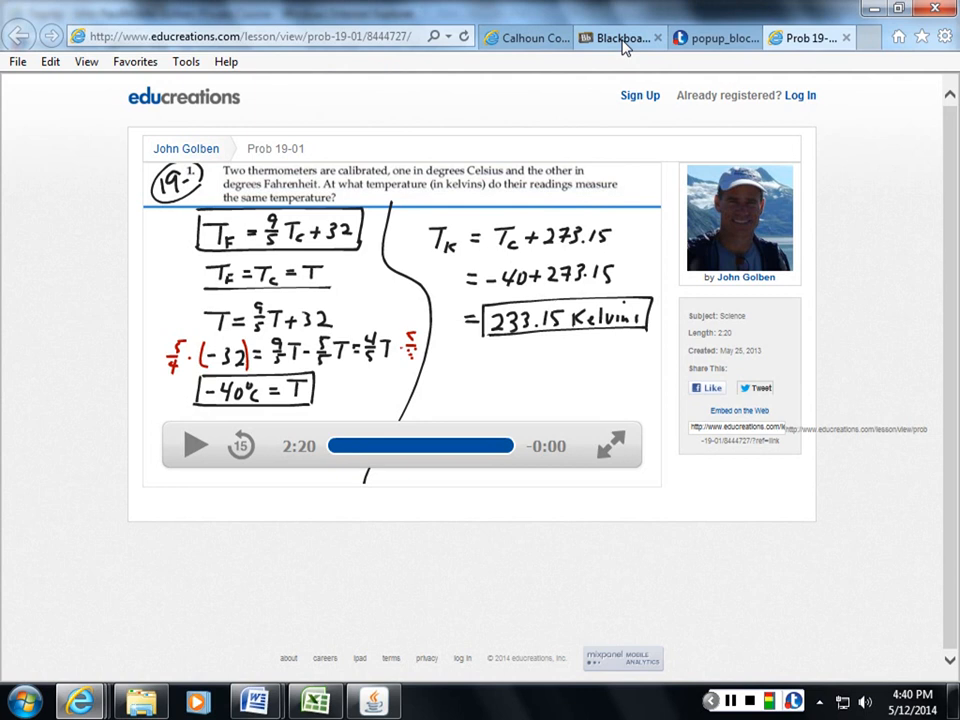
{"action": "left_click", "coordinate": [82, 703]}
Step: Switch back to the Blackboard tab showing the Chapter 19 Problem Set
{"action": "left_click", "coordinate": [288, 537]}
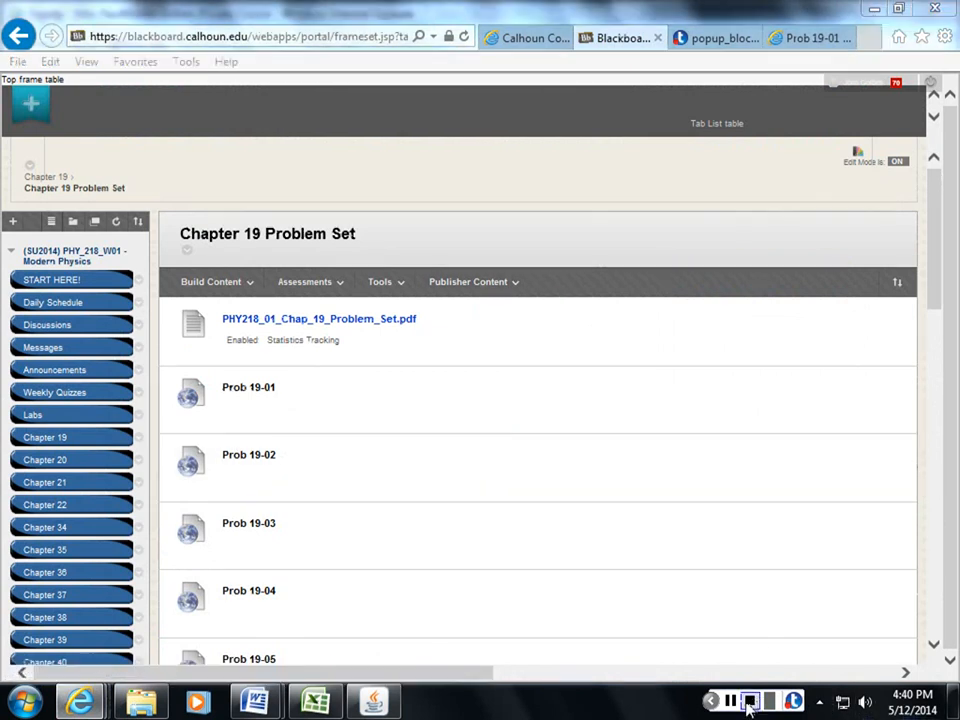
{"action": "left_click", "coordinate": [748, 703]}
{"action": "left_click", "coordinate": [398, 468]}
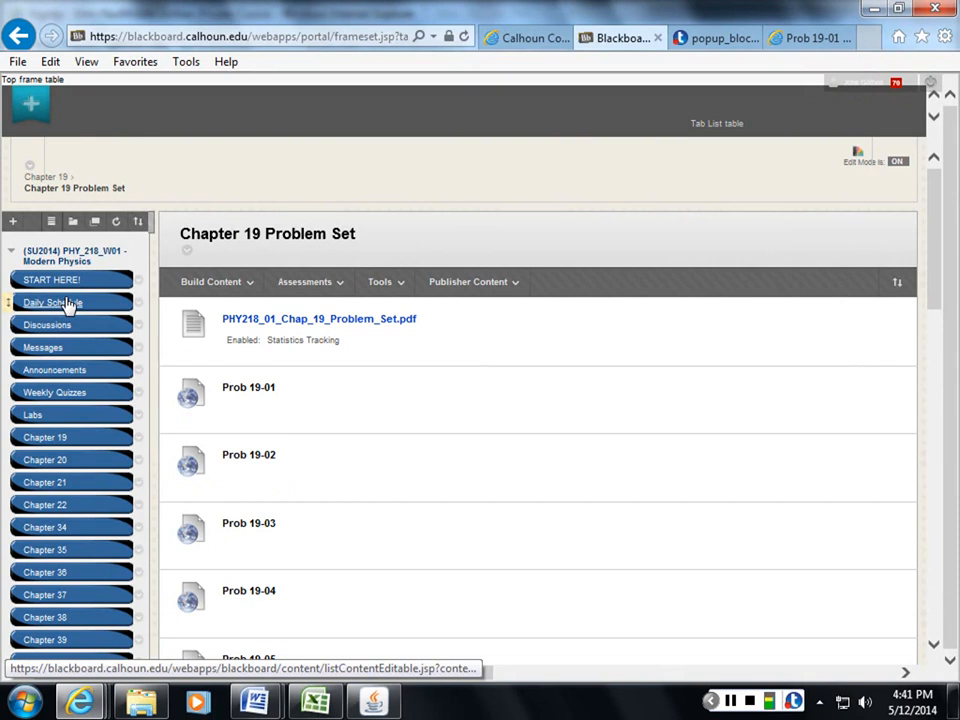
Step: View the Daily Schedule table of chapter topics and quiz deadlines again
{"action": "left_click", "coordinate": [52, 302]}
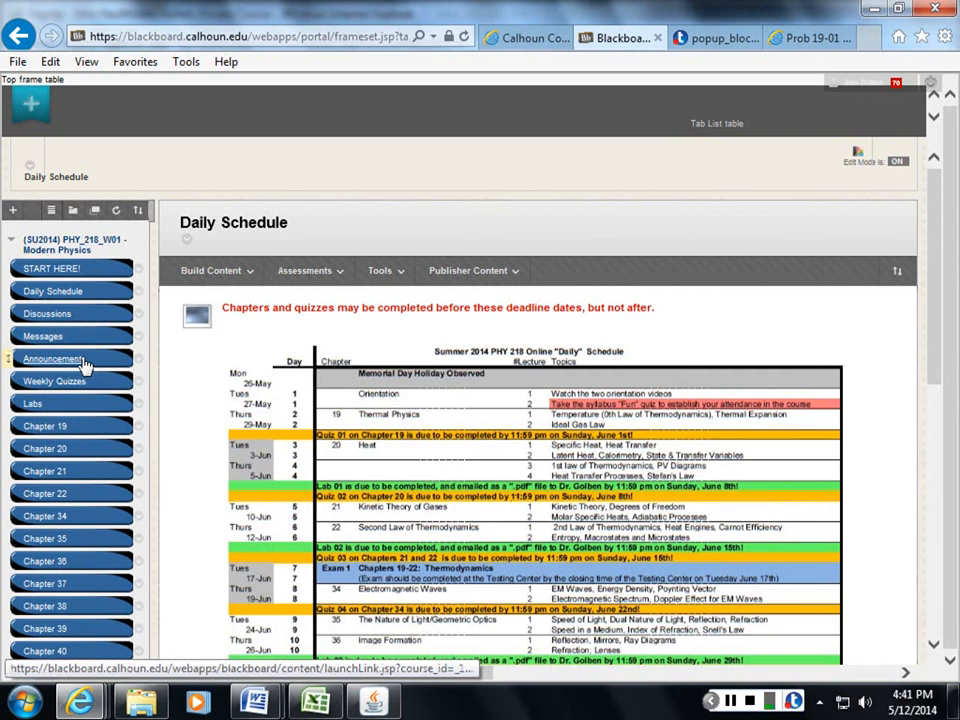
Step: Visit the course Discussion Board, which shows no forums yet, and scroll through it
{"action": "left_click", "coordinate": [47, 313]}
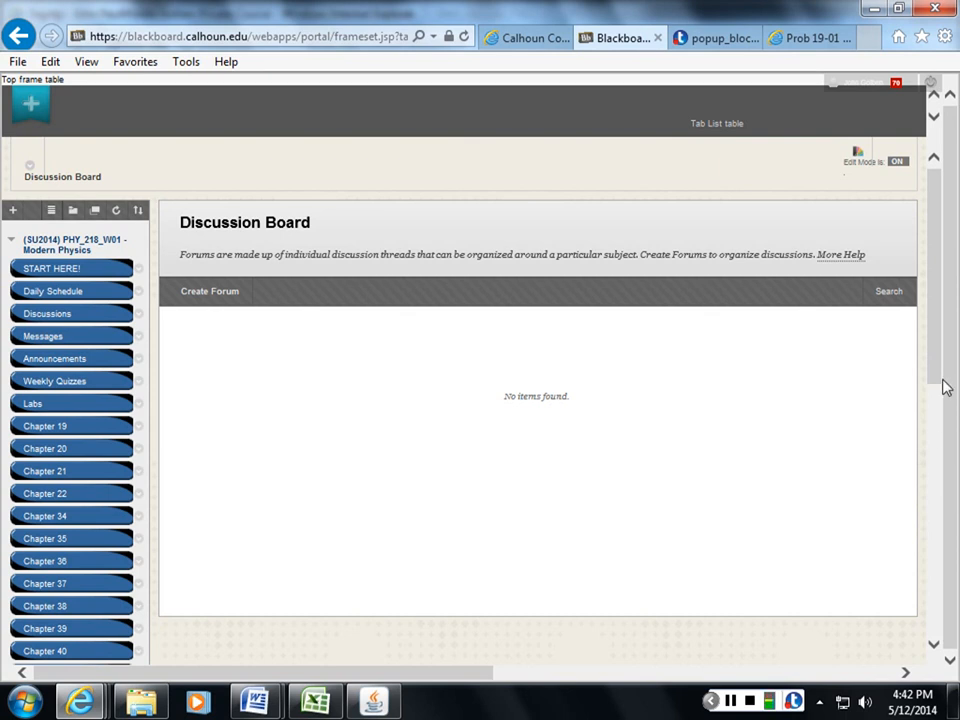
{"action": "left_click_drag", "start_coordinate": [947, 388], "coordinate": [940, 465]}
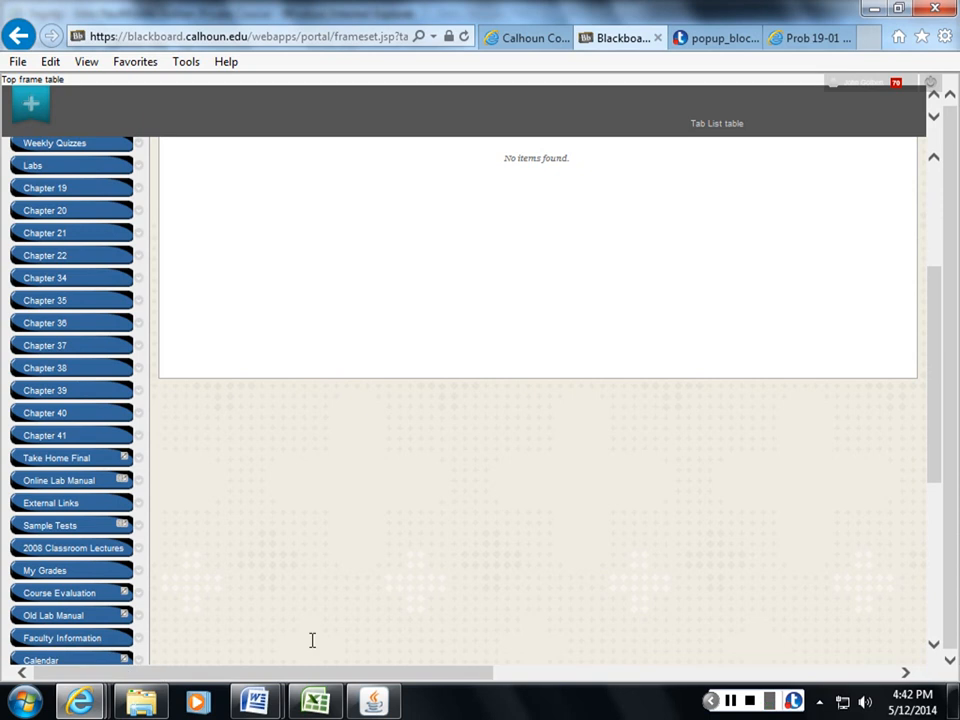
{"action": "left_click", "coordinate": [940, 200]}
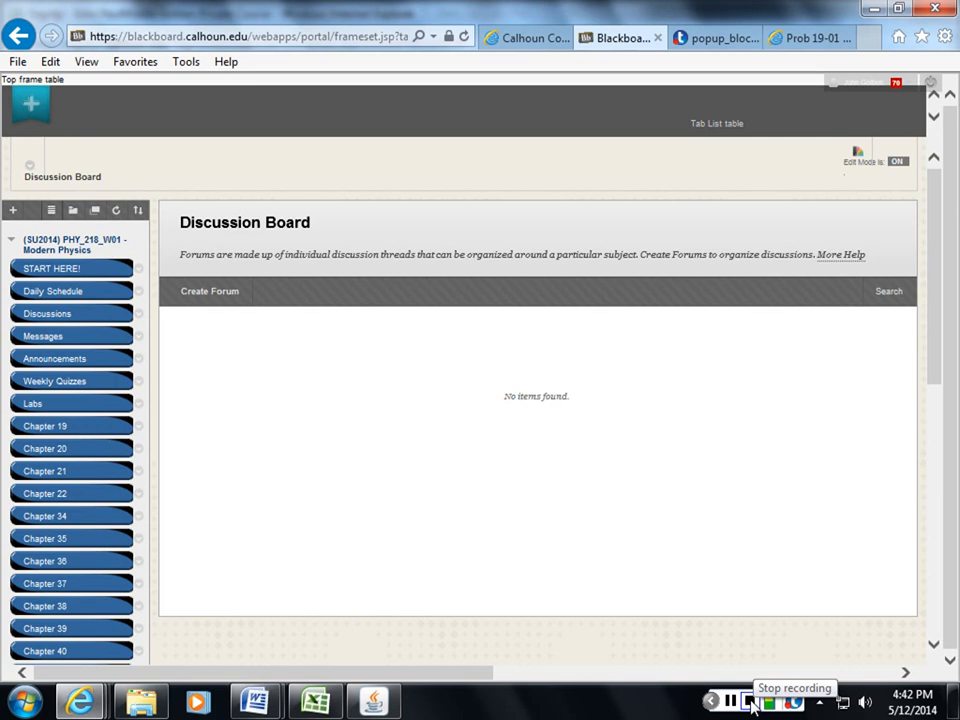
{"action": "left_click", "coordinate": [751, 700]}
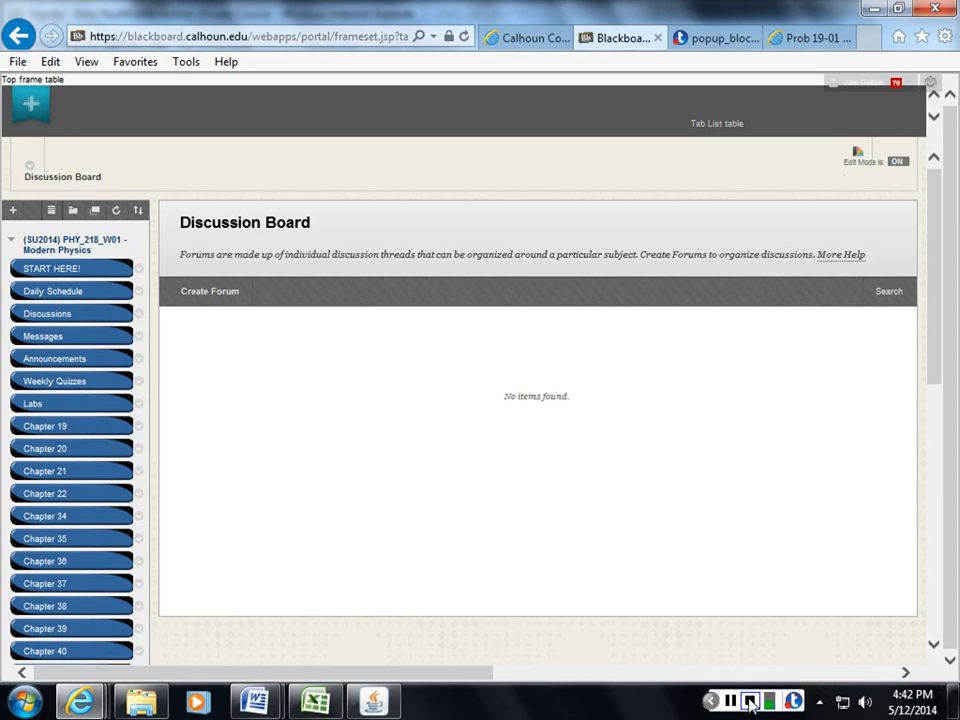